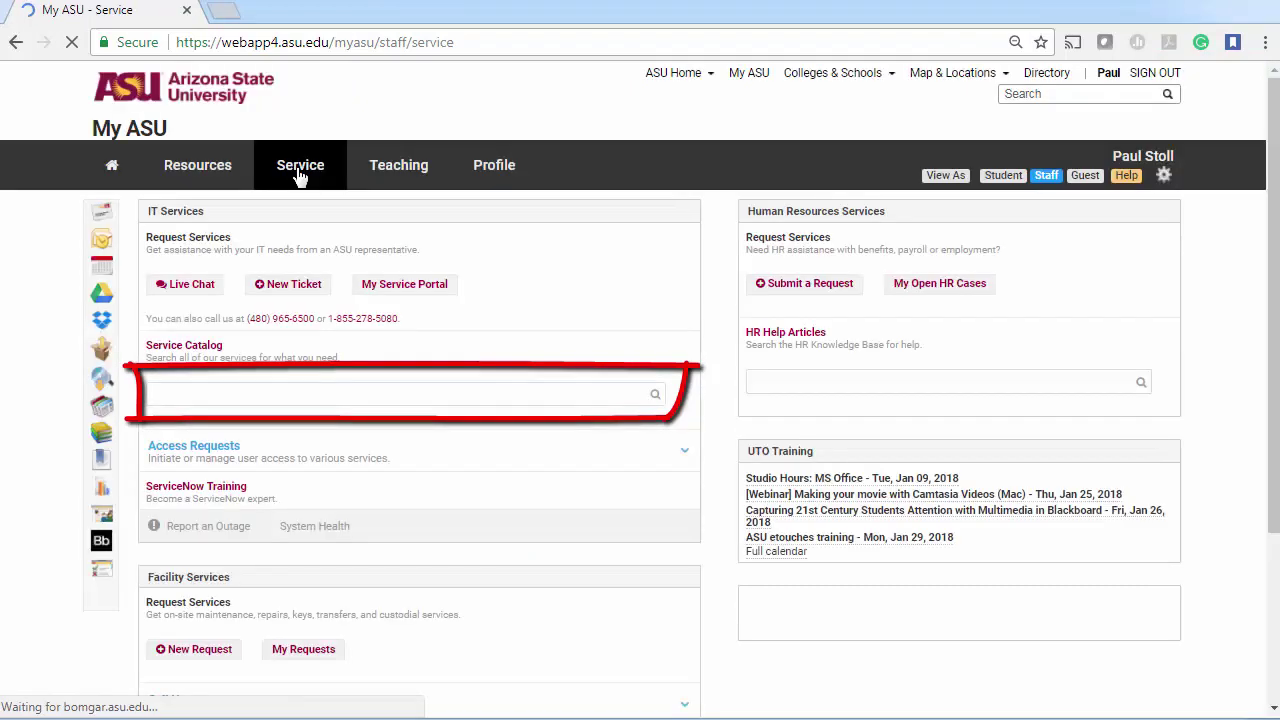
Search the IT Service Catalog for "slack" and open the "Slack: Tips and Tricks" knowledge article
{"action": "left_click", "coordinate": [182, 390]}
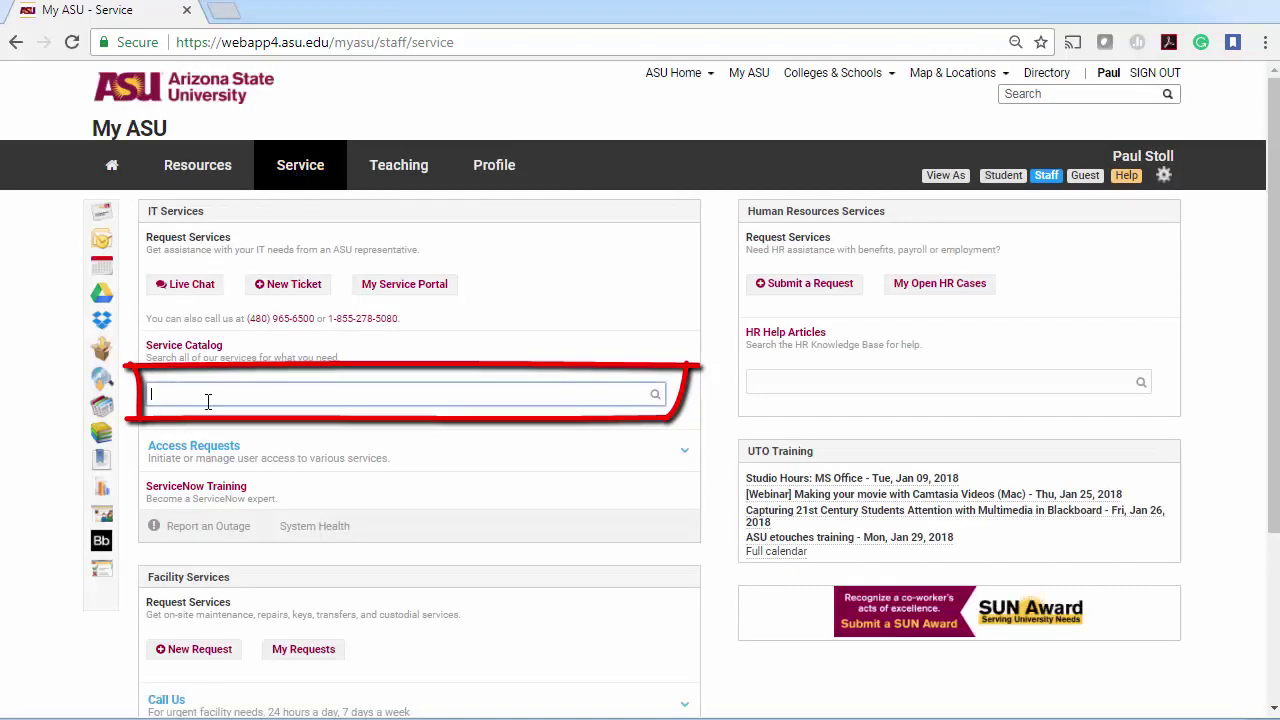
{"action": "type", "text": "slack"}
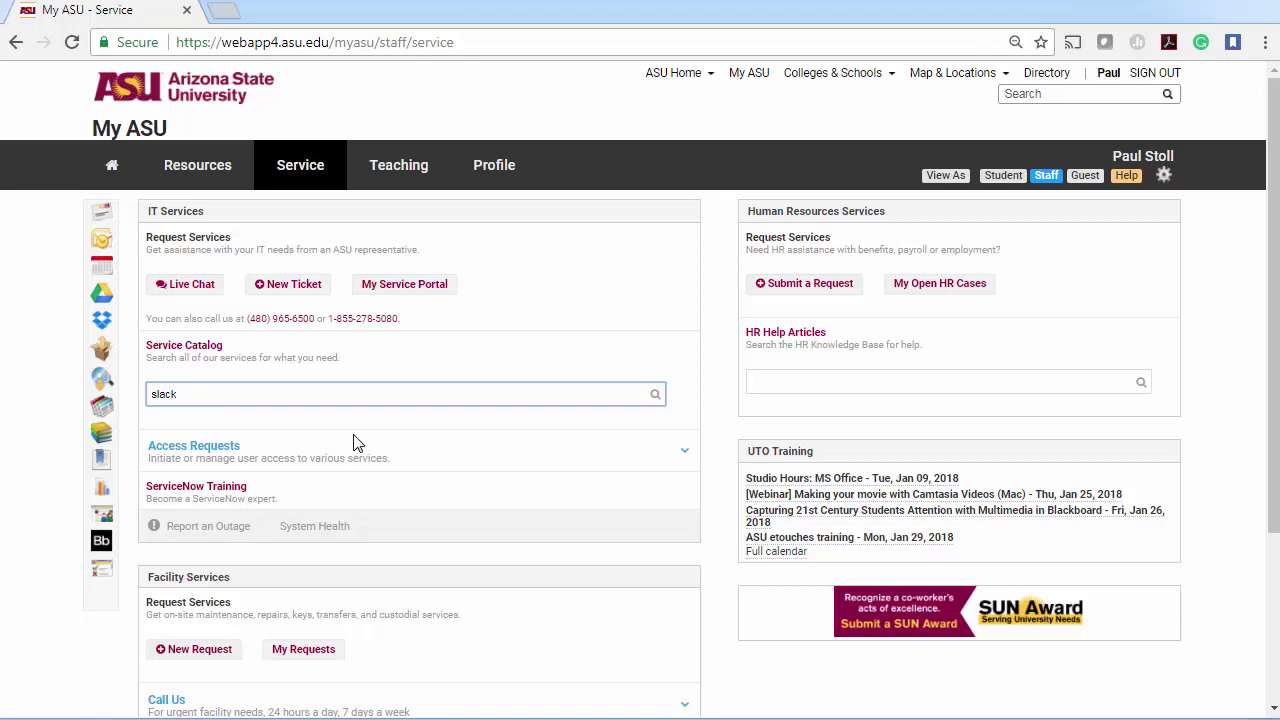
{"action": "key", "text": "Return"}
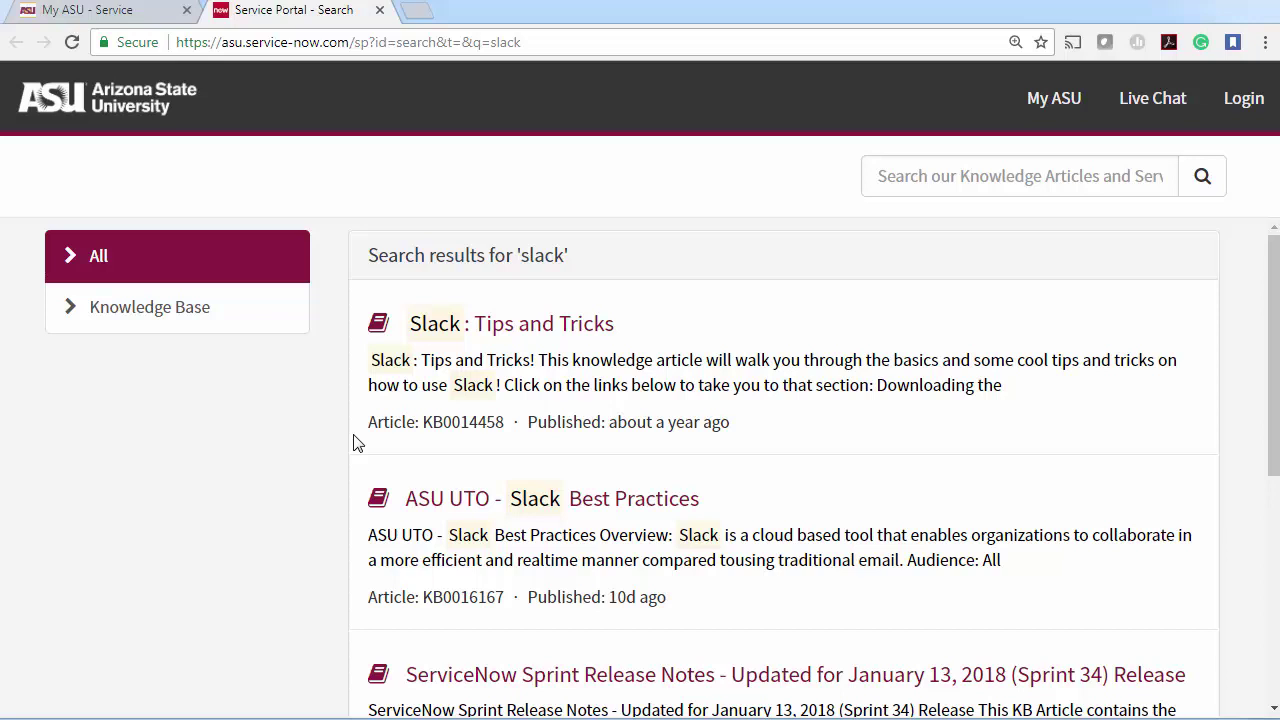
{"action": "left_click", "coordinate": [522, 334]}
Read the article's "Downloading the Slack Application" section through the ASU log-in step, and return to the start of the article
{"action": "left_click_drag", "start_coordinate": [1274, 250], "coordinate": [1273, 251]}
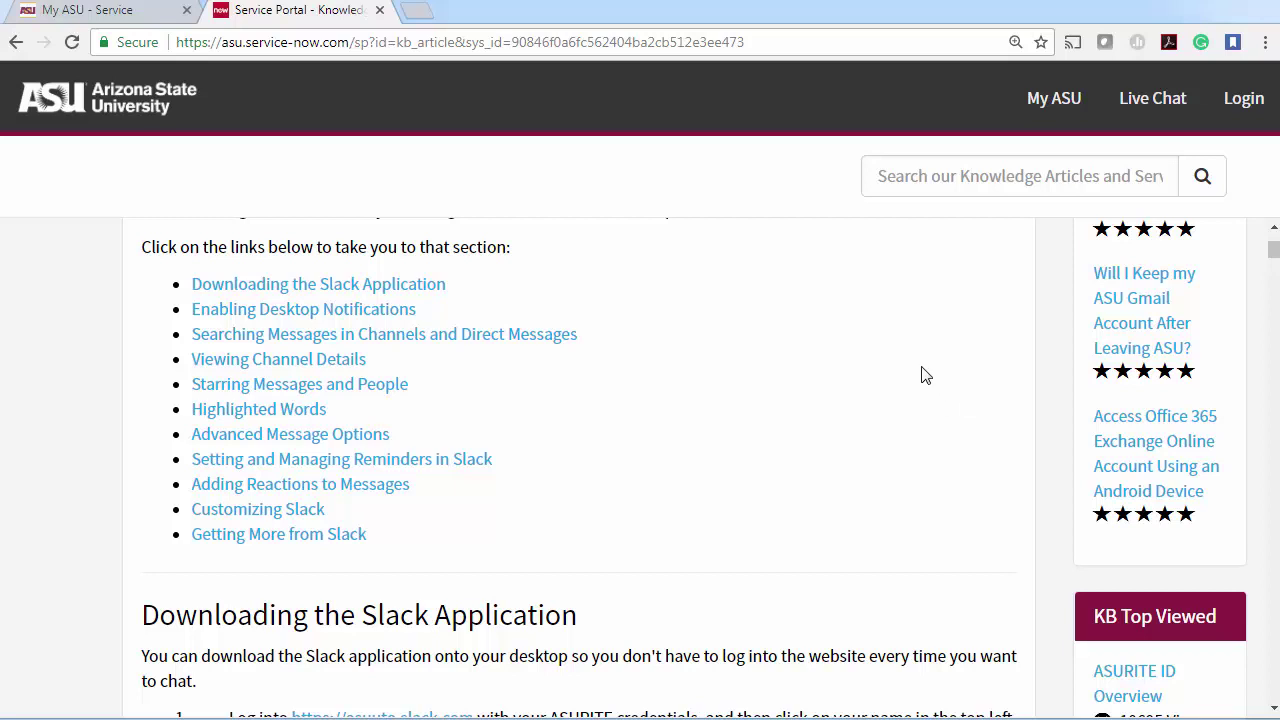
{"action": "left_click", "coordinate": [310, 285]}
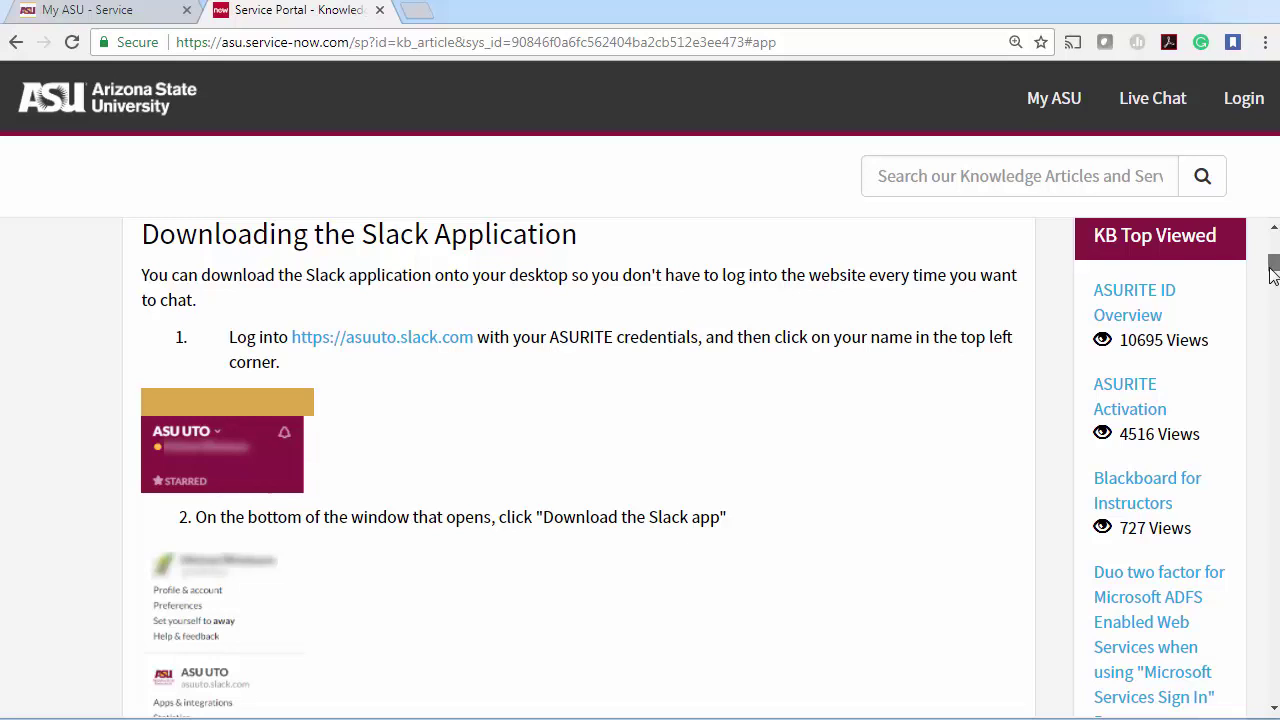
{"action": "left_click_drag", "start_coordinate": [1271, 270], "coordinate": [1273, 272]}
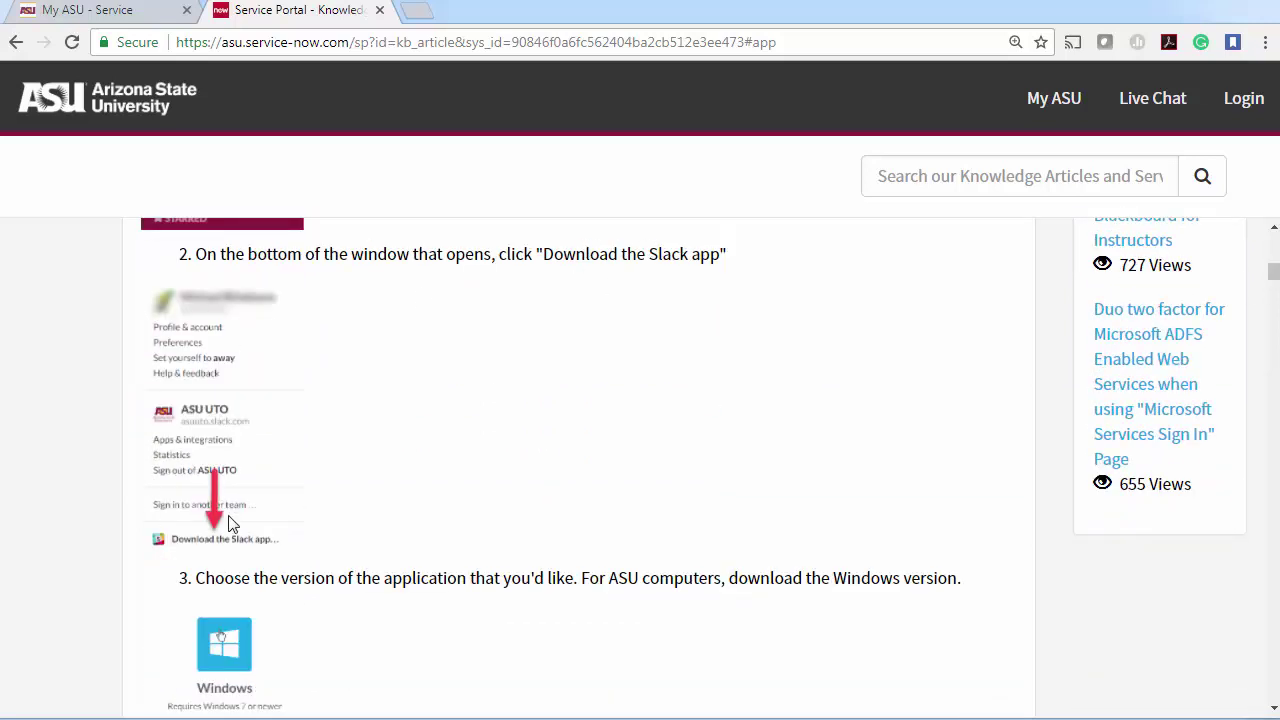
{"action": "left_click_drag", "start_coordinate": [1273, 273], "coordinate": [1276, 294]}
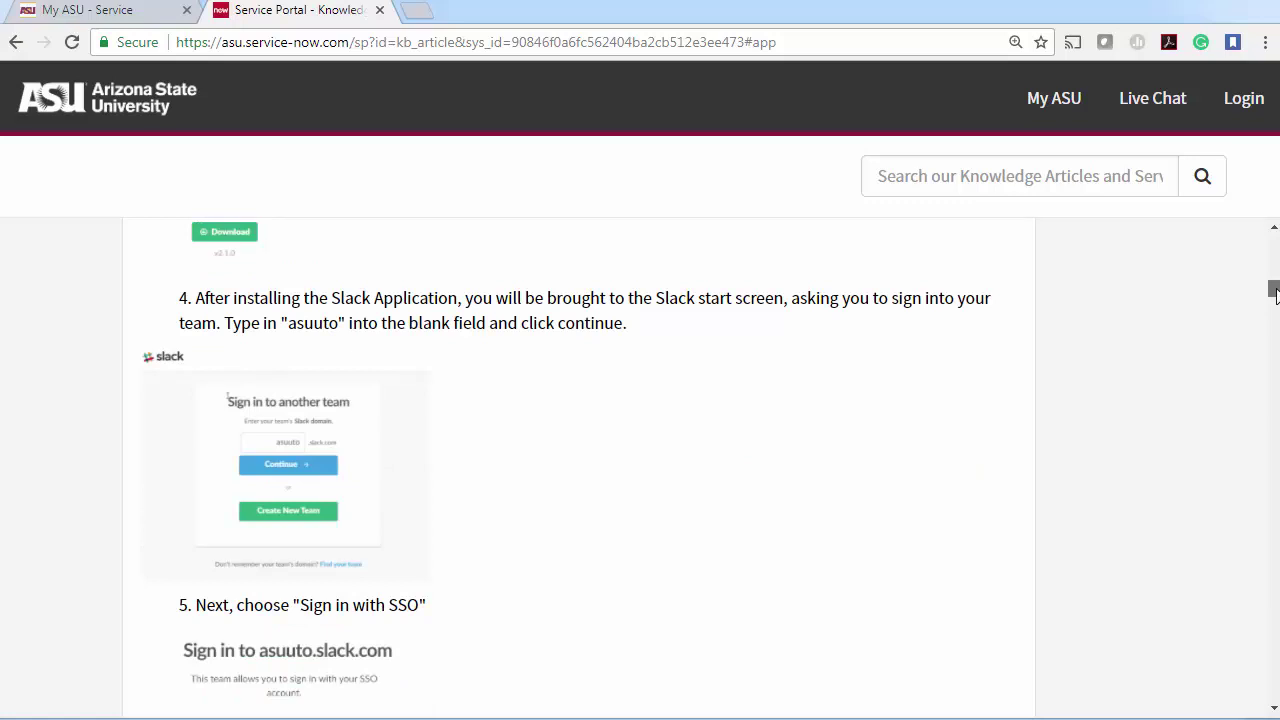
{"action": "left_click_drag", "start_coordinate": [1274, 290], "coordinate": [1274, 307]}
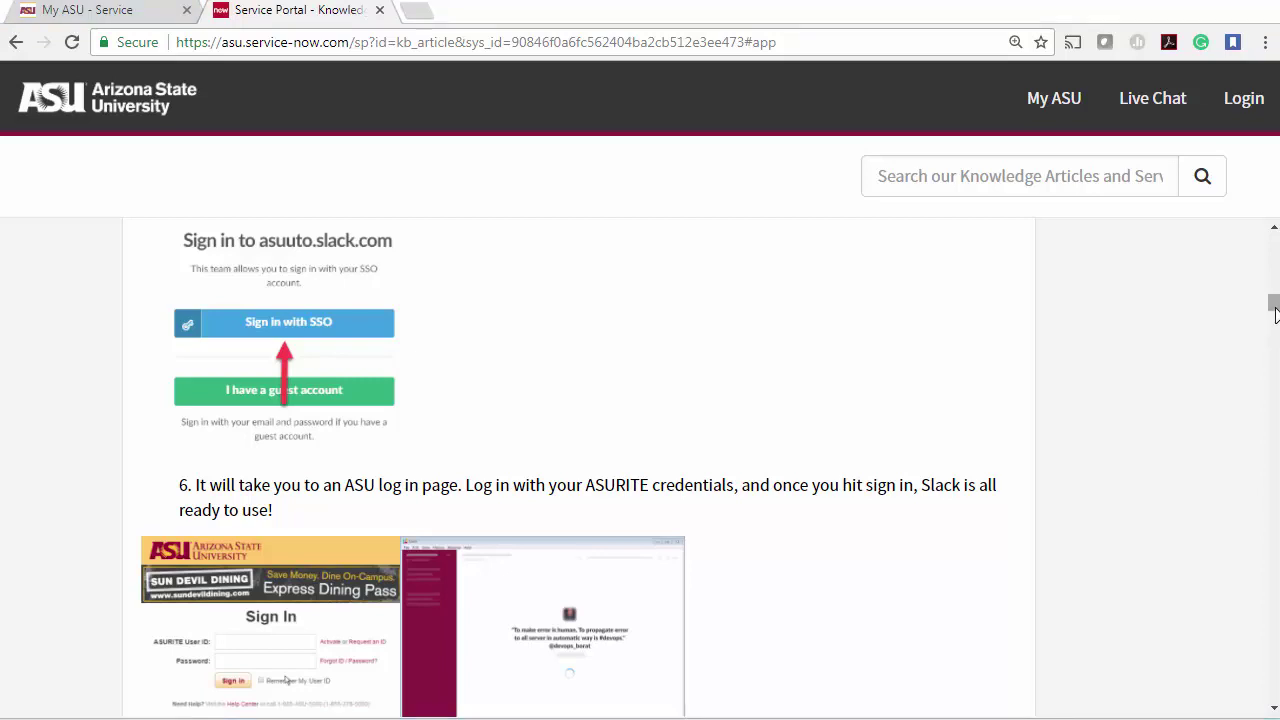
{"action": "left_click_drag", "start_coordinate": [1274, 310], "coordinate": [1274, 244]}
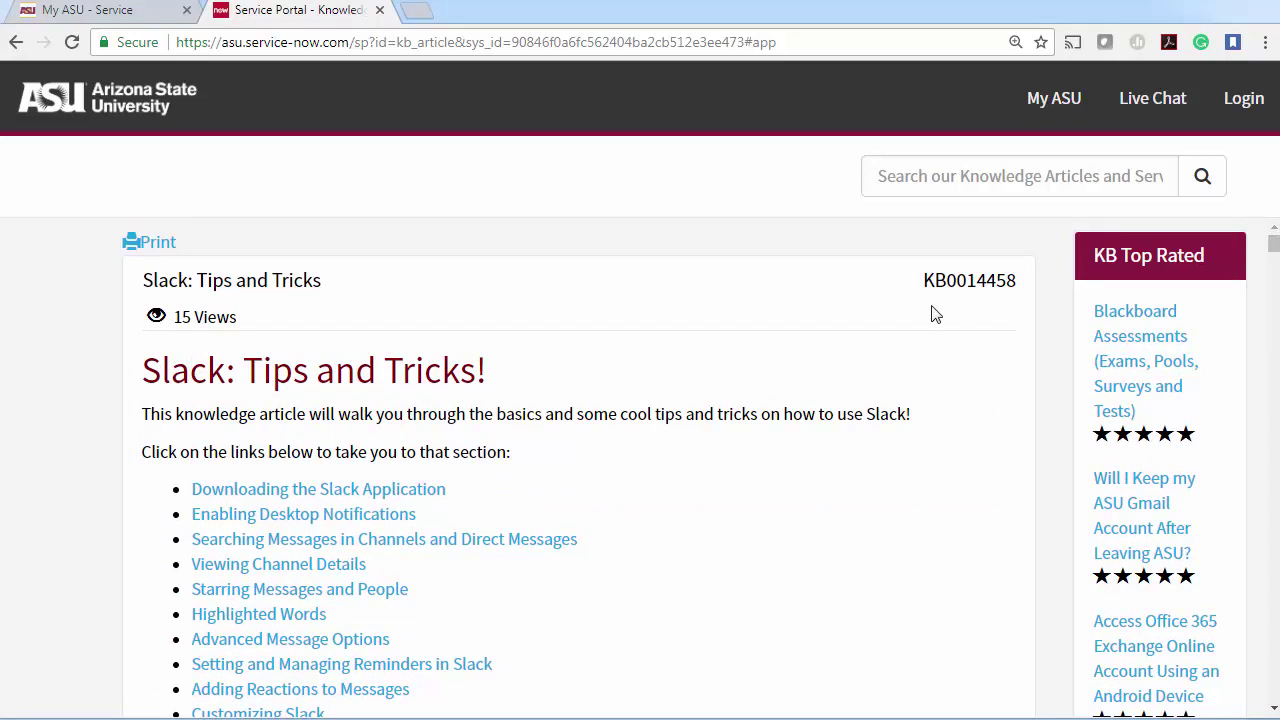
{"action": "left_click", "coordinate": [885, 175]}
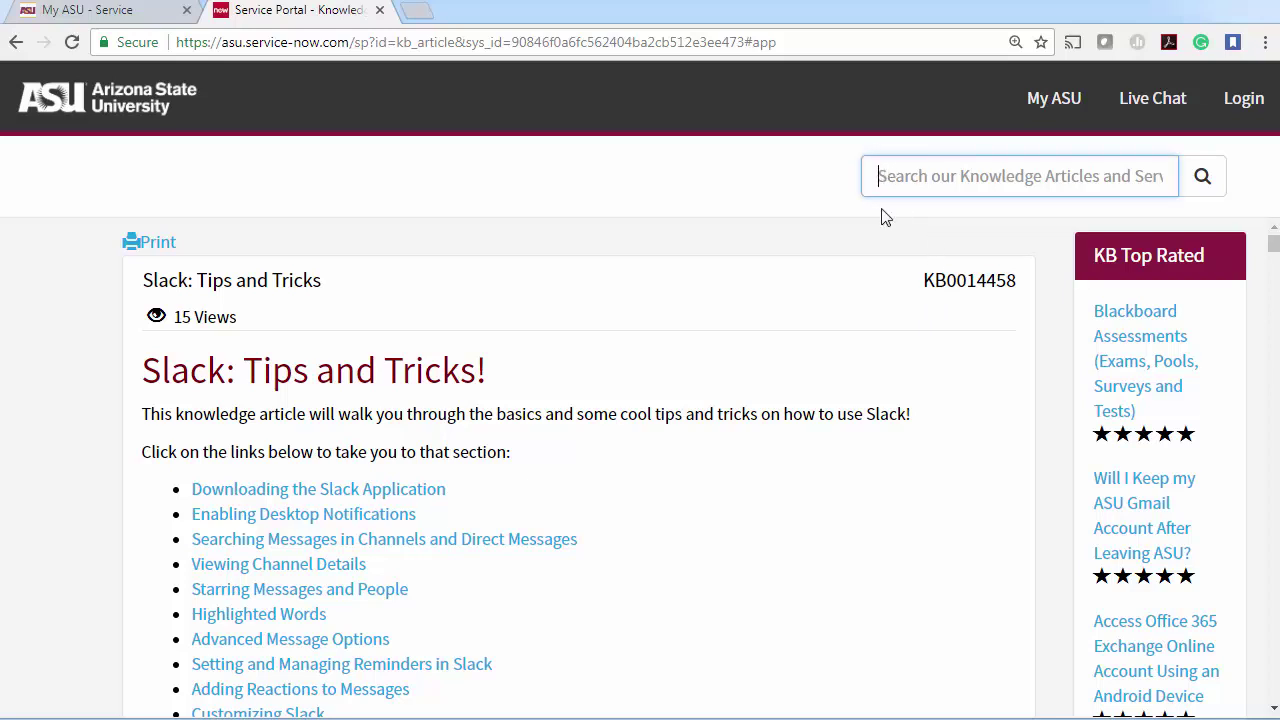
{"action": "type", "text": "edna"}
{"action": "left_click", "coordinate": [885, 217]}
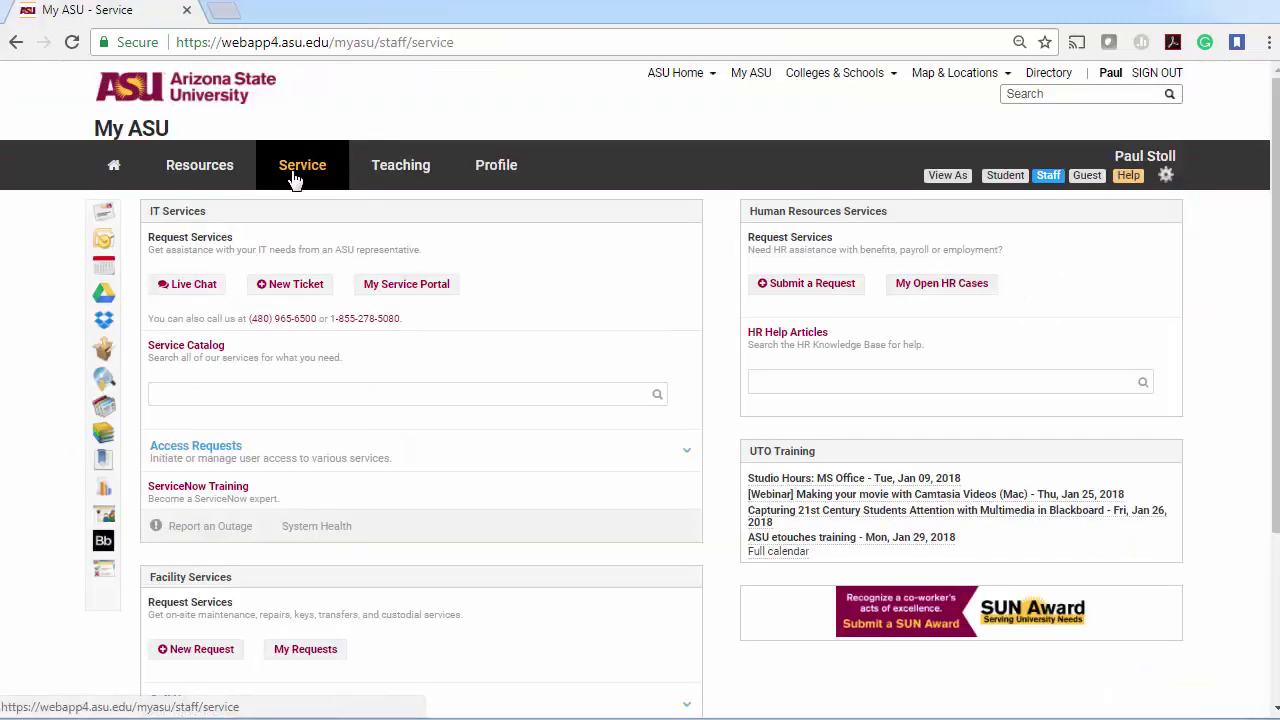
Open the Service Catalog from My ASU, search for "edna" and limit the results to Service Catalog
{"action": "left_click", "coordinate": [176, 354]}
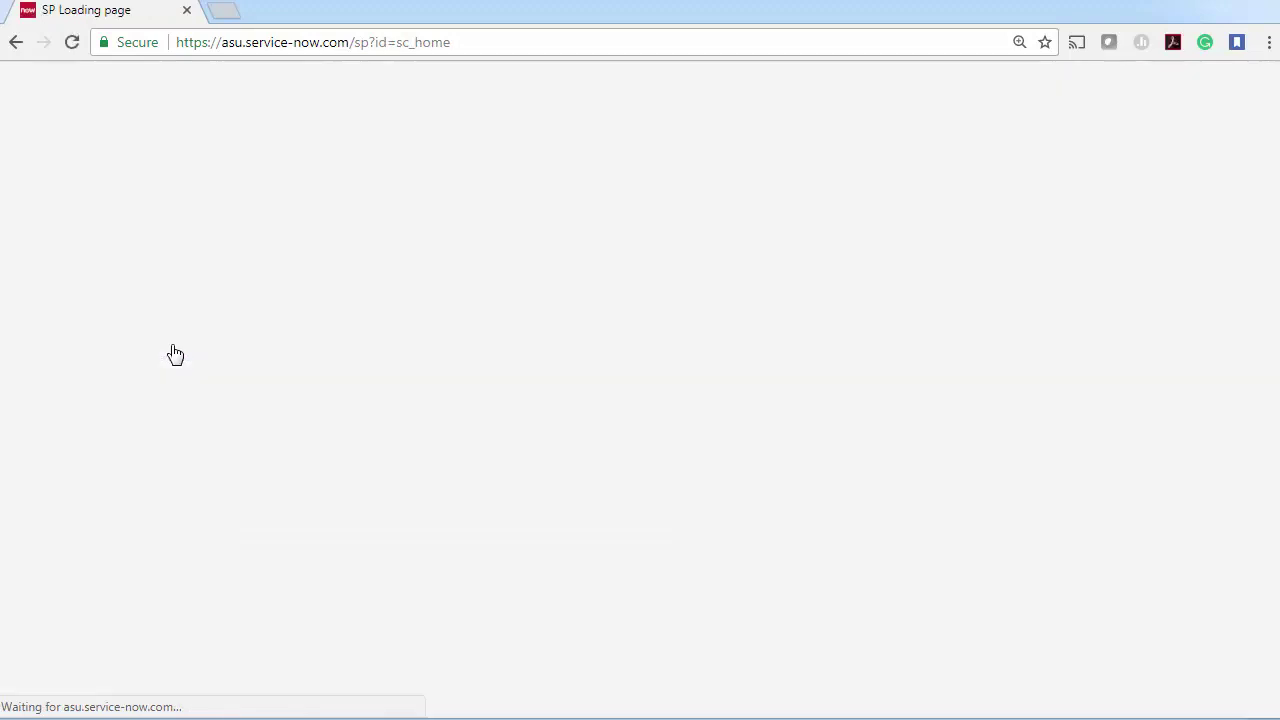
{"action": "type", "text": "edna"}
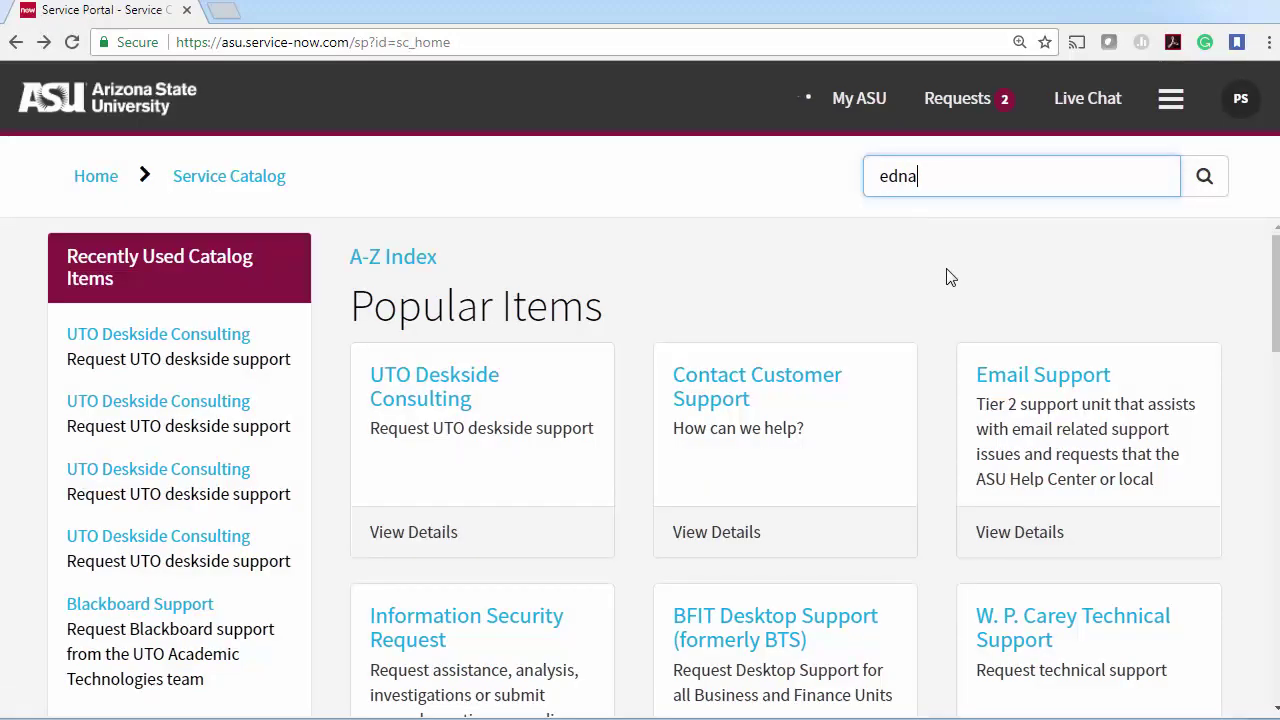
{"action": "left_click", "coordinate": [1204, 176]}
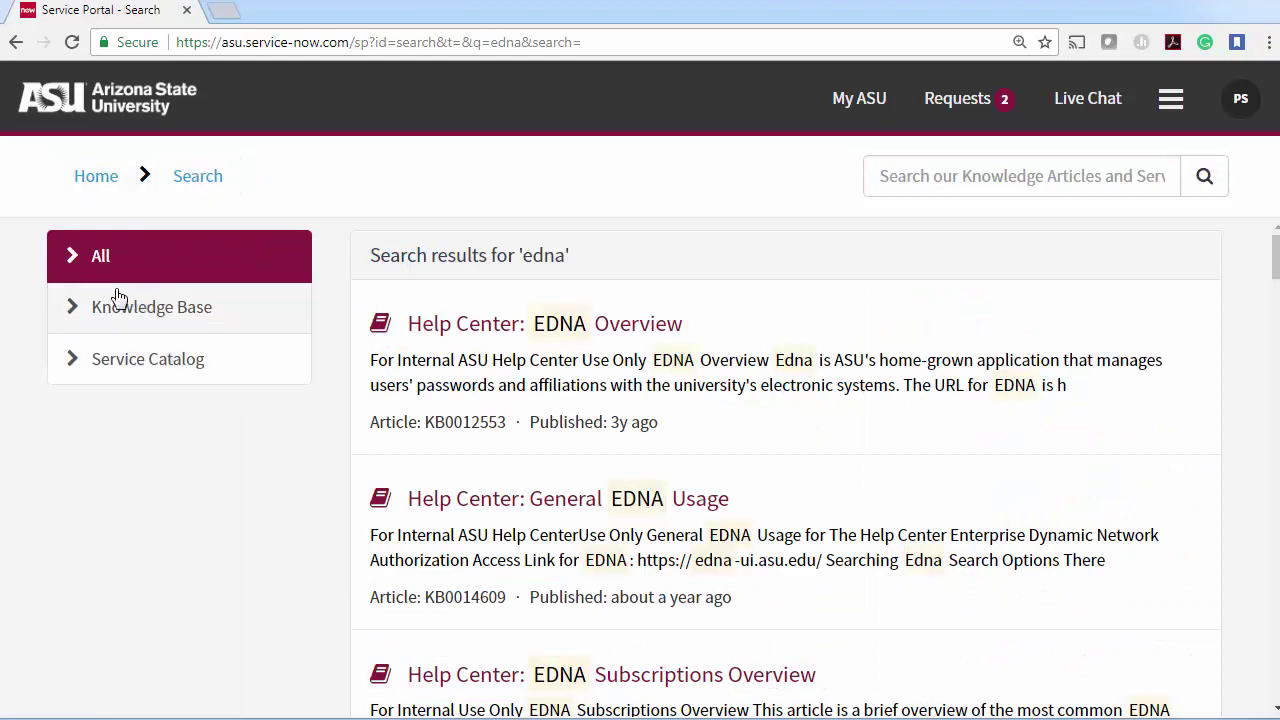
{"action": "left_click", "coordinate": [148, 358]}
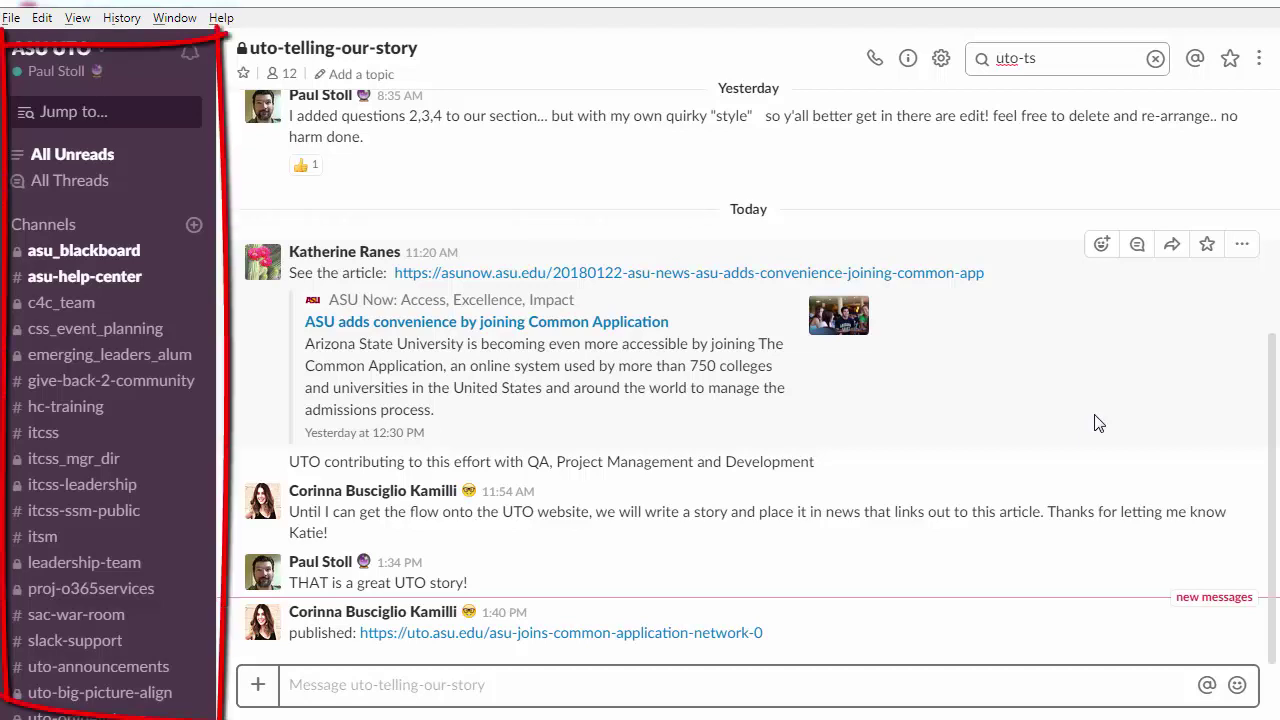
Switch to Slack, open Direct Messages below the channel list and start a conversation with the colleague titled AVP
{"action": "scroll", "coordinate": [214, 391], "scroll_direction": "down", "scroll_amount": 5}
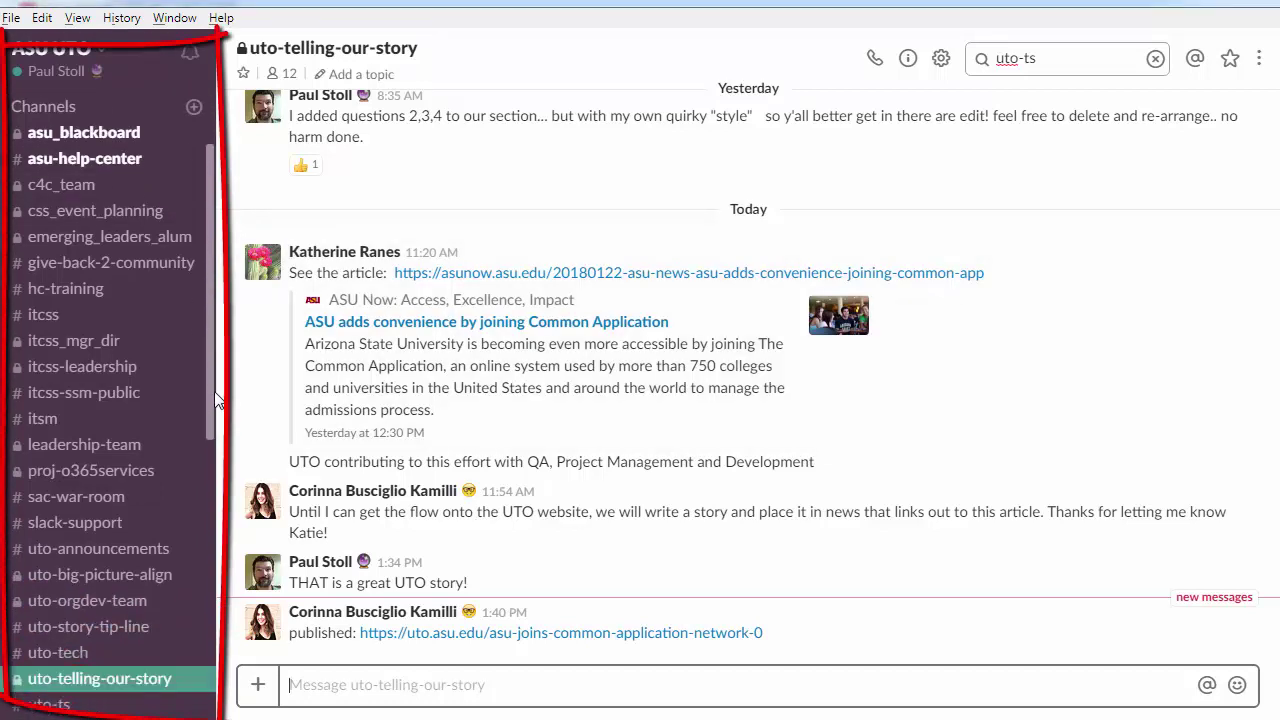
{"action": "scroll", "coordinate": [220, 519], "scroll_direction": "down", "scroll_amount": 2}
{"action": "scroll", "coordinate": [220, 527], "scroll_direction": "up", "scroll_amount": 10}
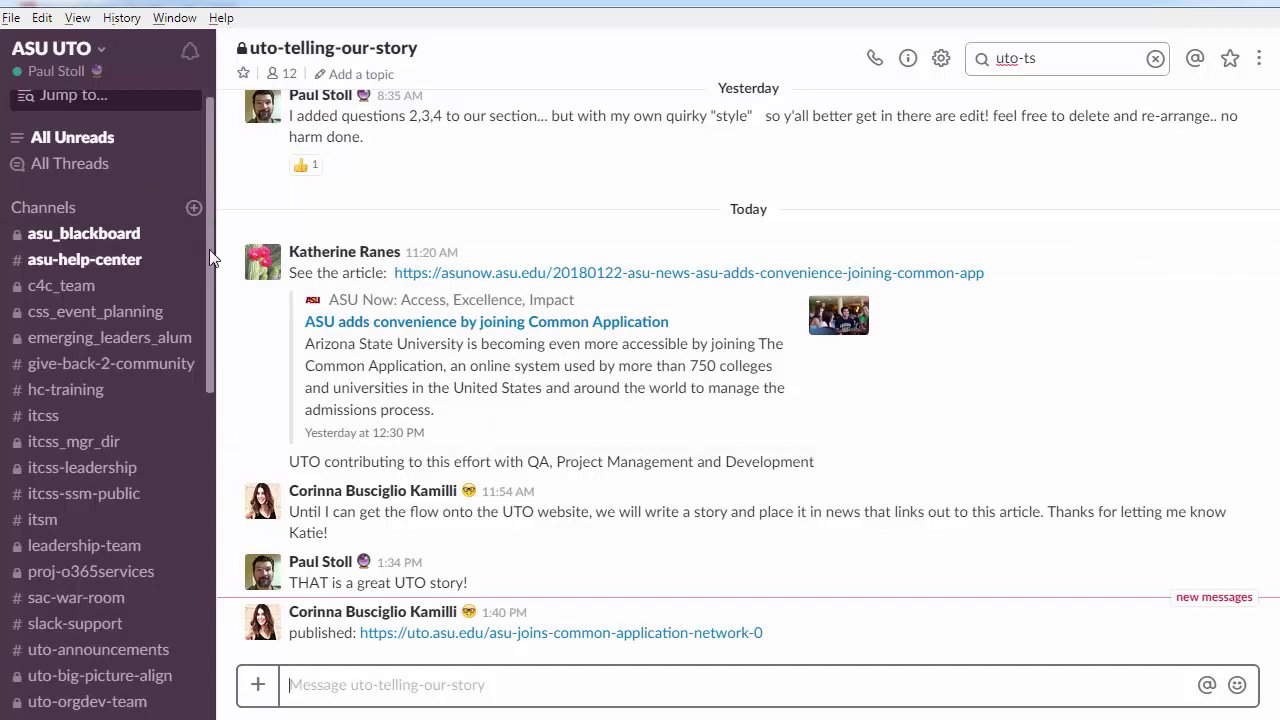
{"action": "left_click_drag", "start_coordinate": [209, 249], "coordinate": [214, 683]}
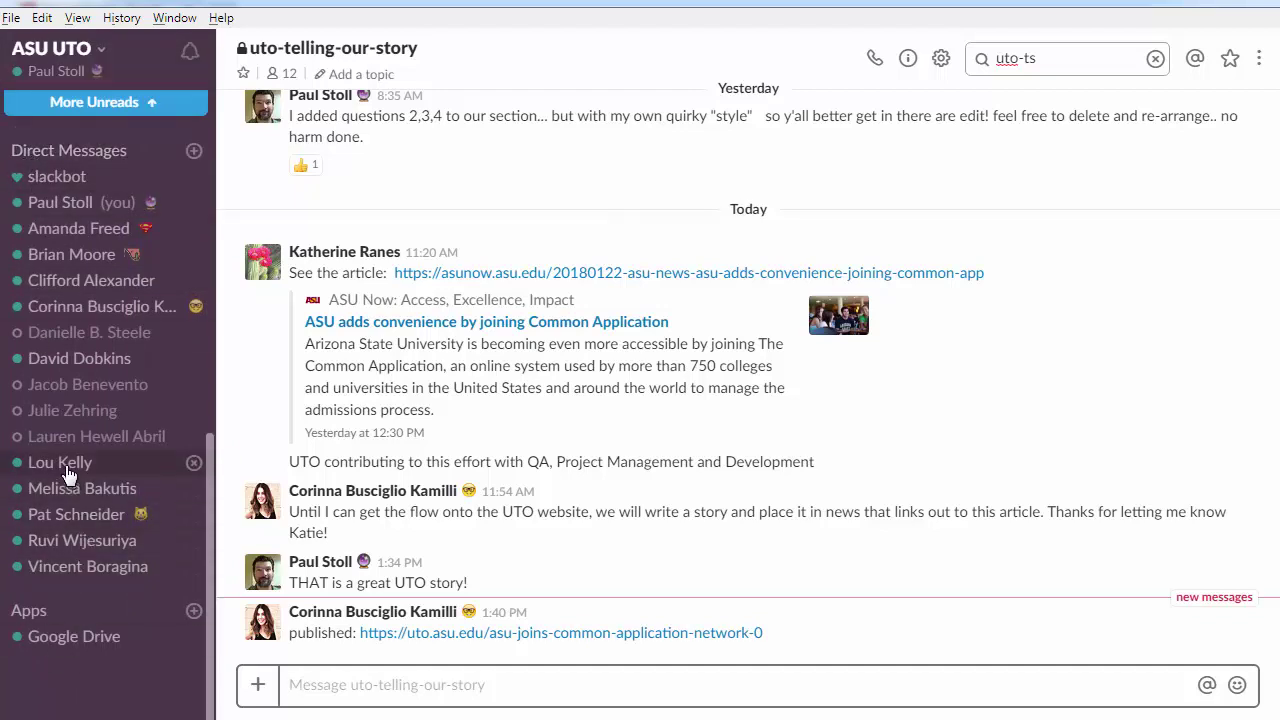
{"action": "left_click", "coordinate": [79, 160]}
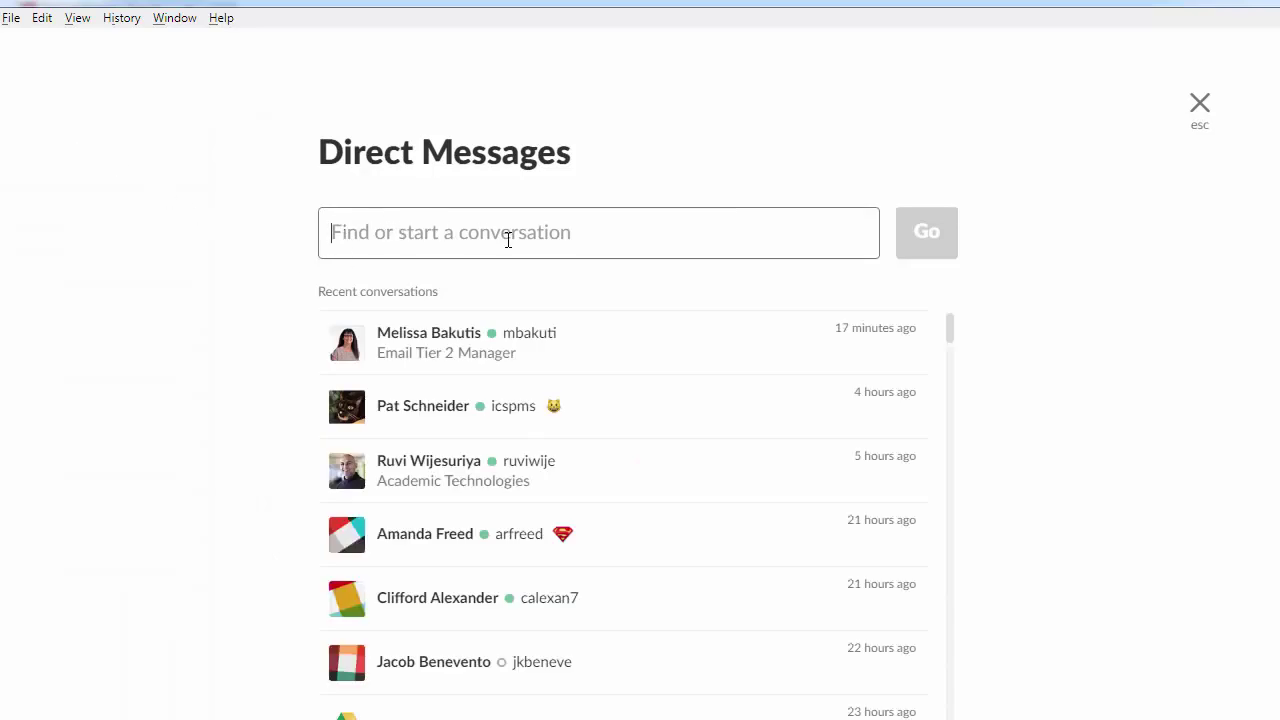
{"action": "type", "text": "deb"}
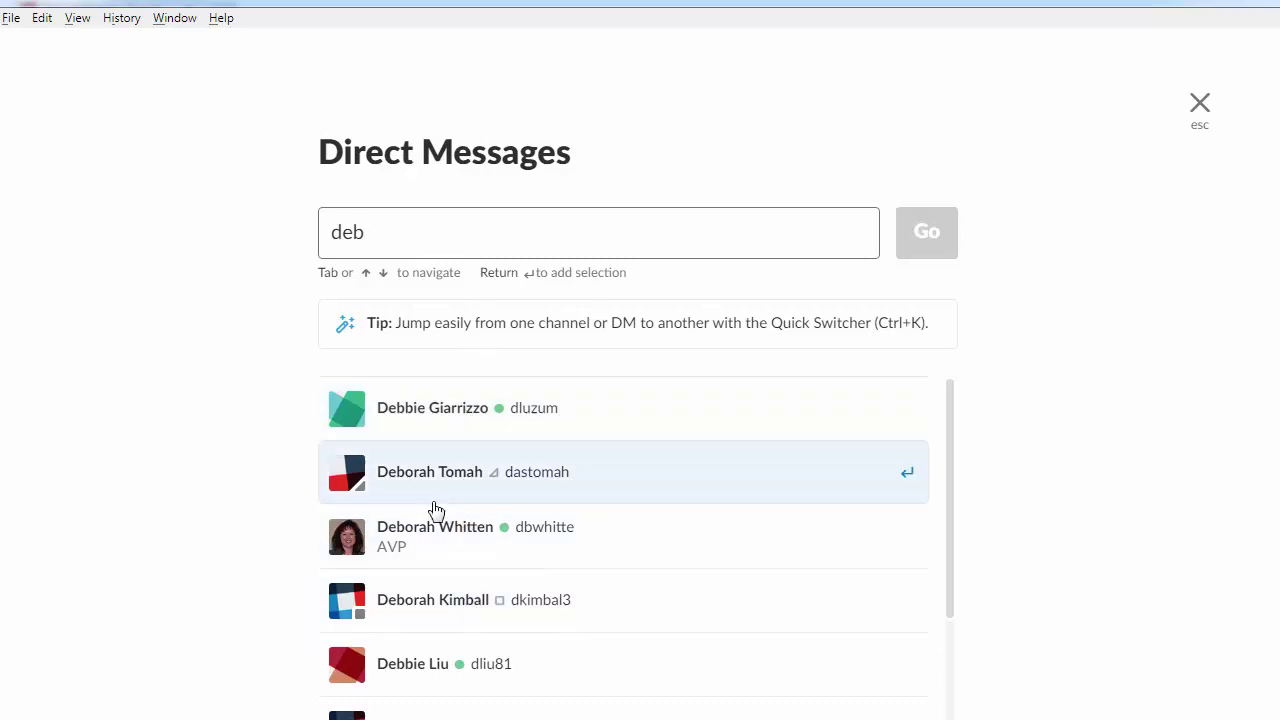
{"action": "left_click", "coordinate": [423, 531]}
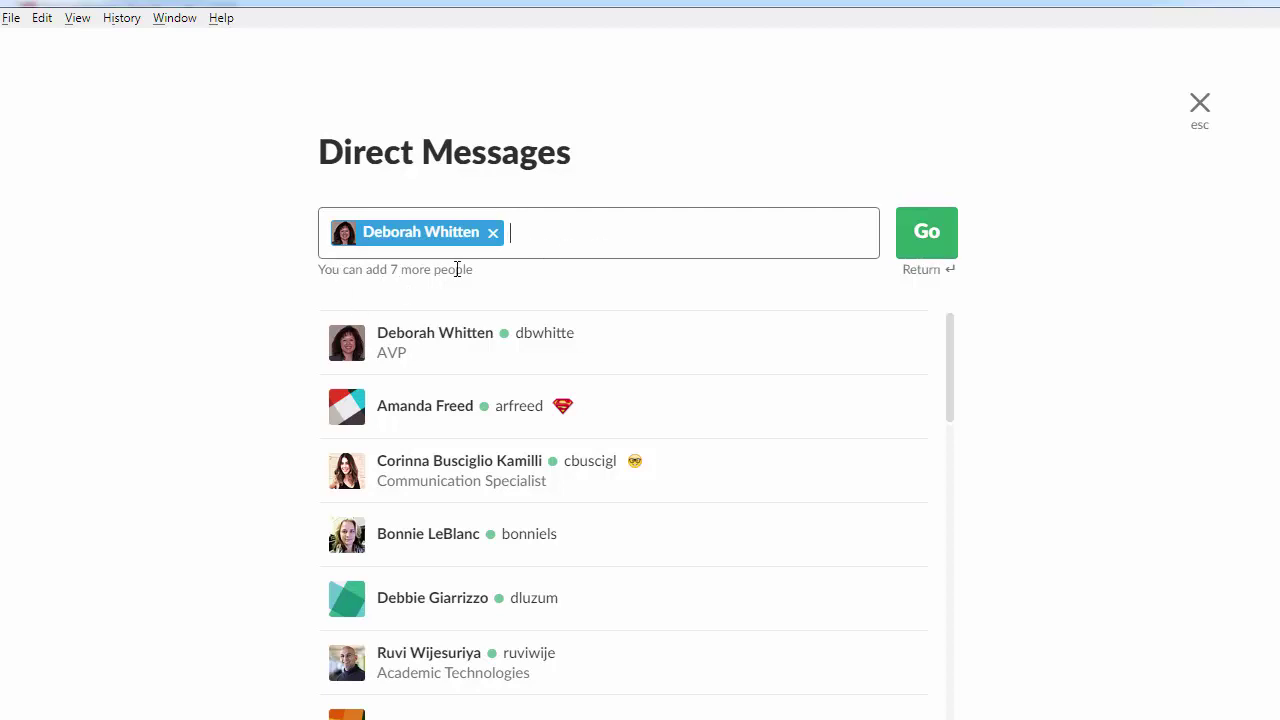
{"action": "left_click", "coordinate": [929, 243]}
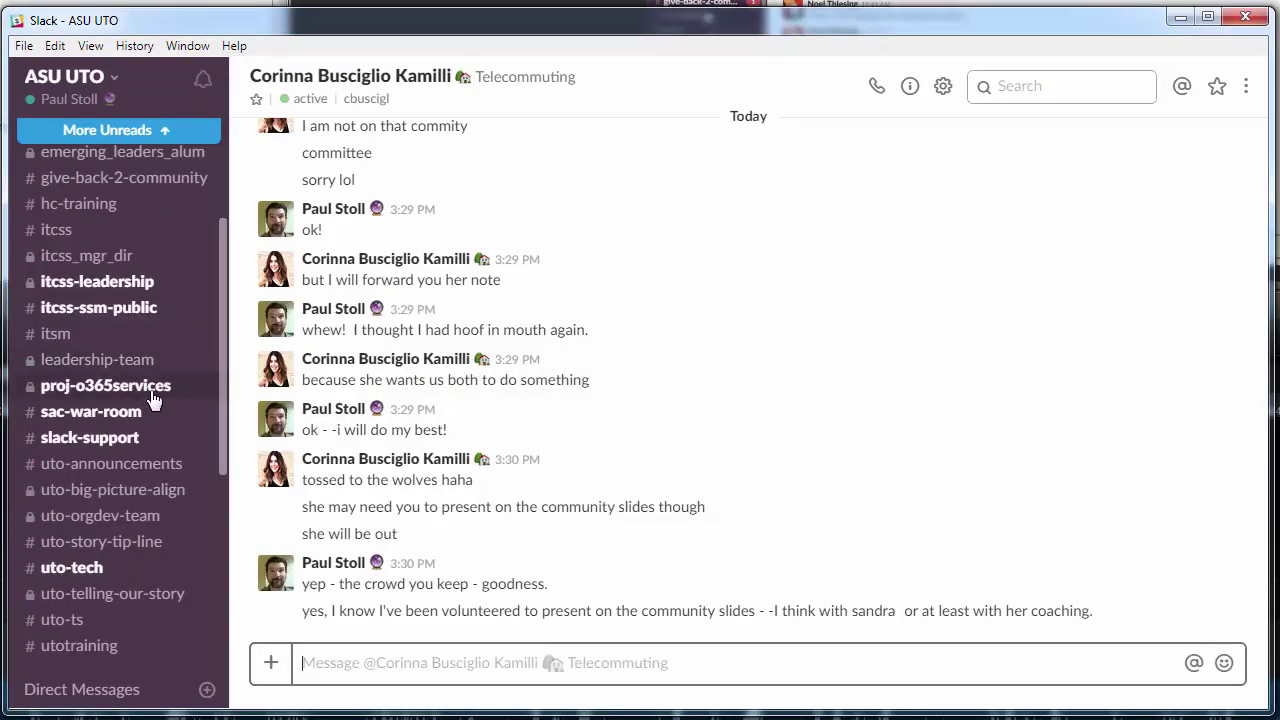
View the messages in the proj-o365services channel, the All Unreads list and the itcss channel
{"action": "left_click", "coordinate": [153, 394]}
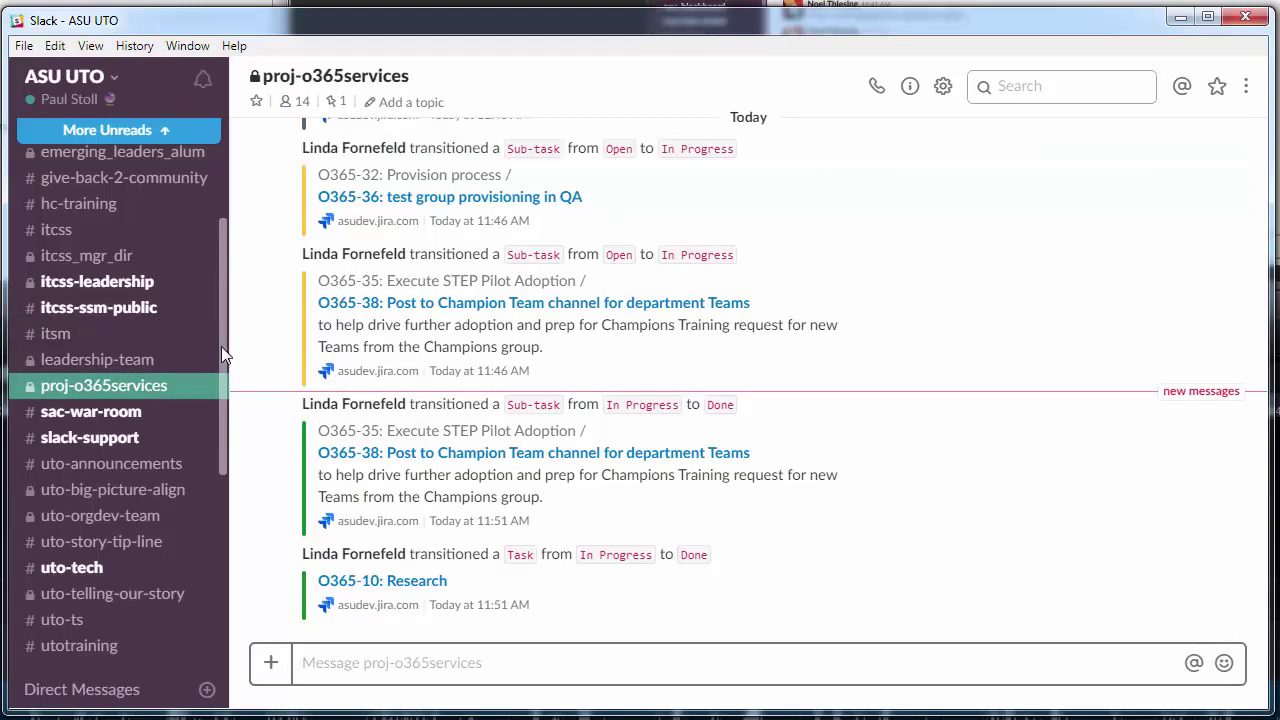
{"action": "left_click_drag", "start_coordinate": [221, 346], "coordinate": [224, 204]}
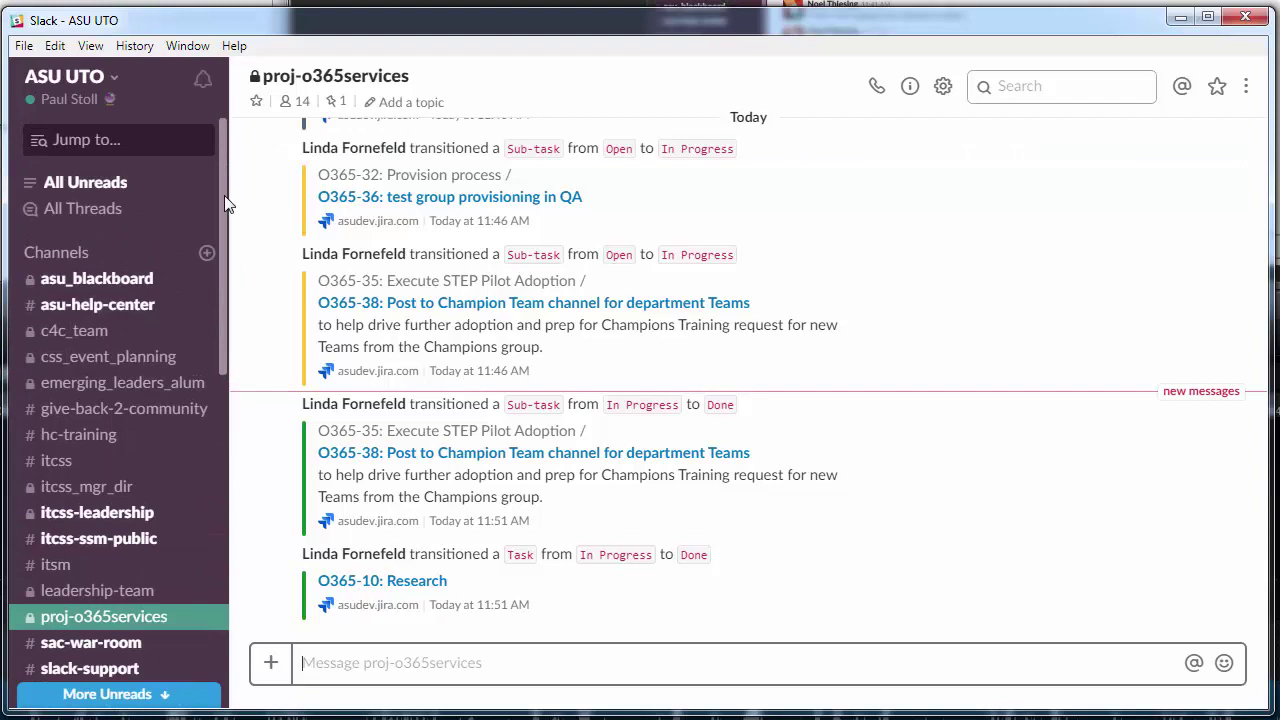
{"action": "left_click", "coordinate": [78, 186]}
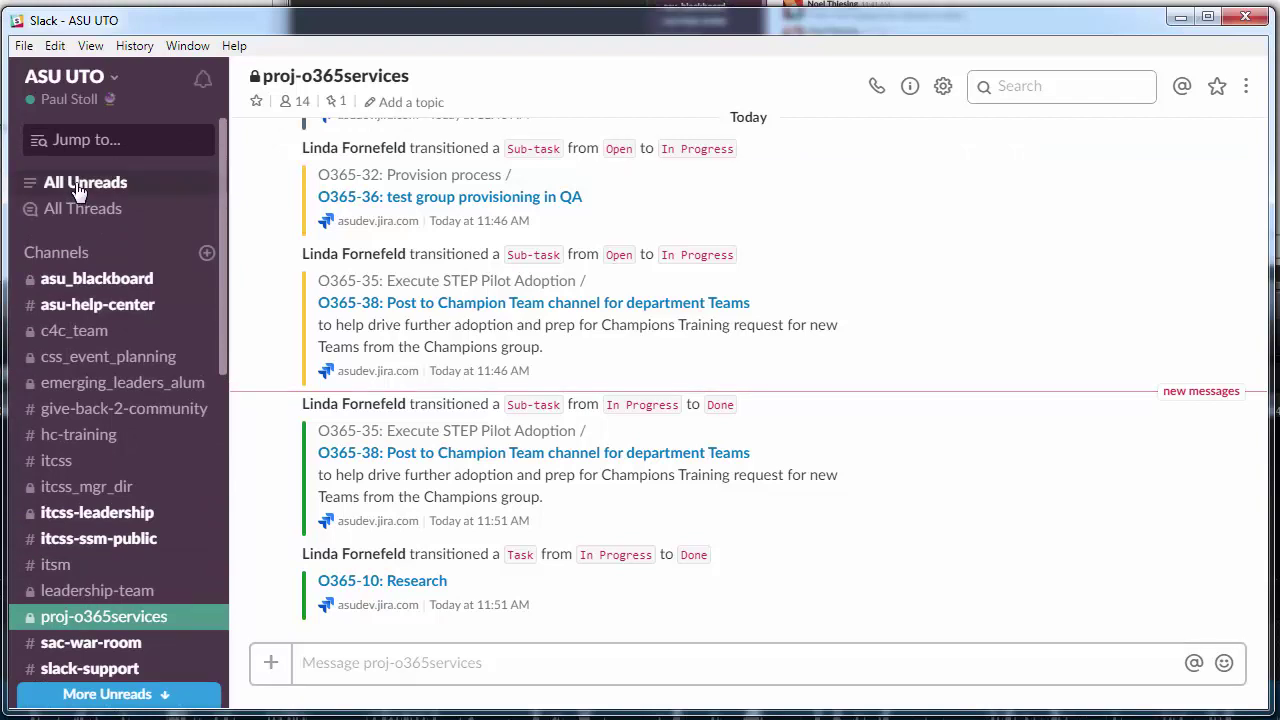
{"action": "left_click", "coordinate": [80, 184]}
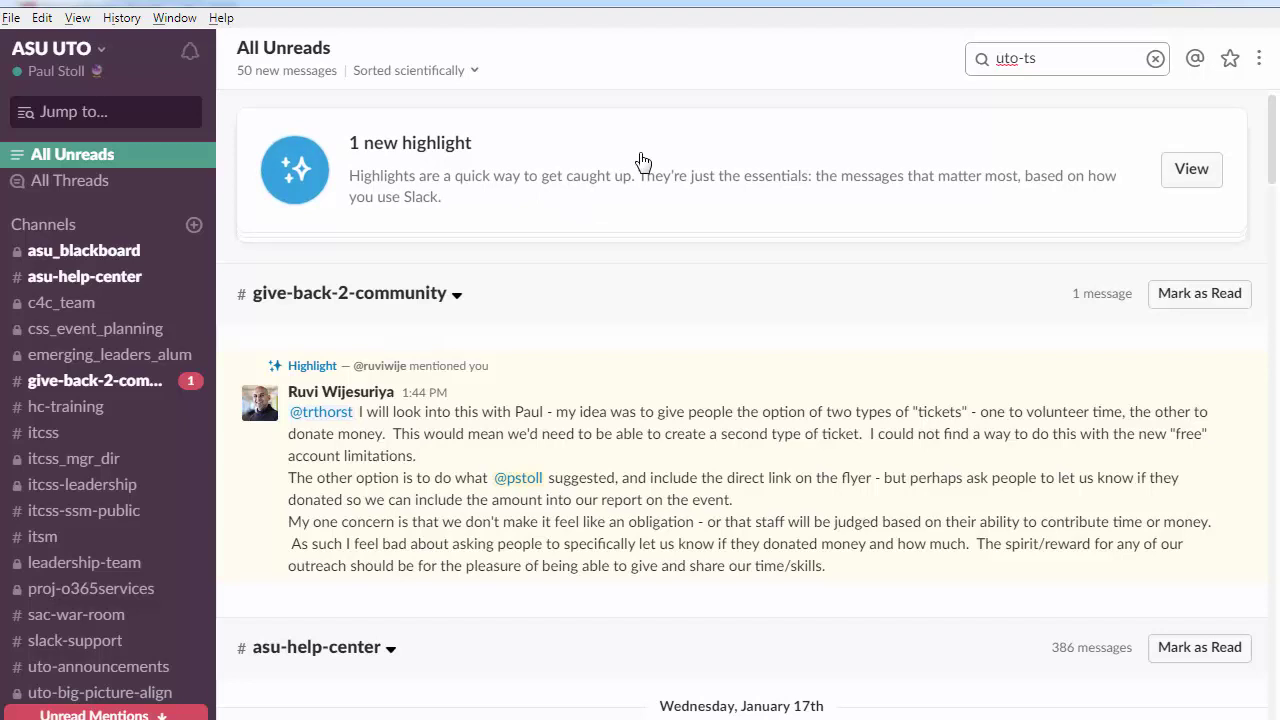
{"action": "left_click", "coordinate": [60, 432]}
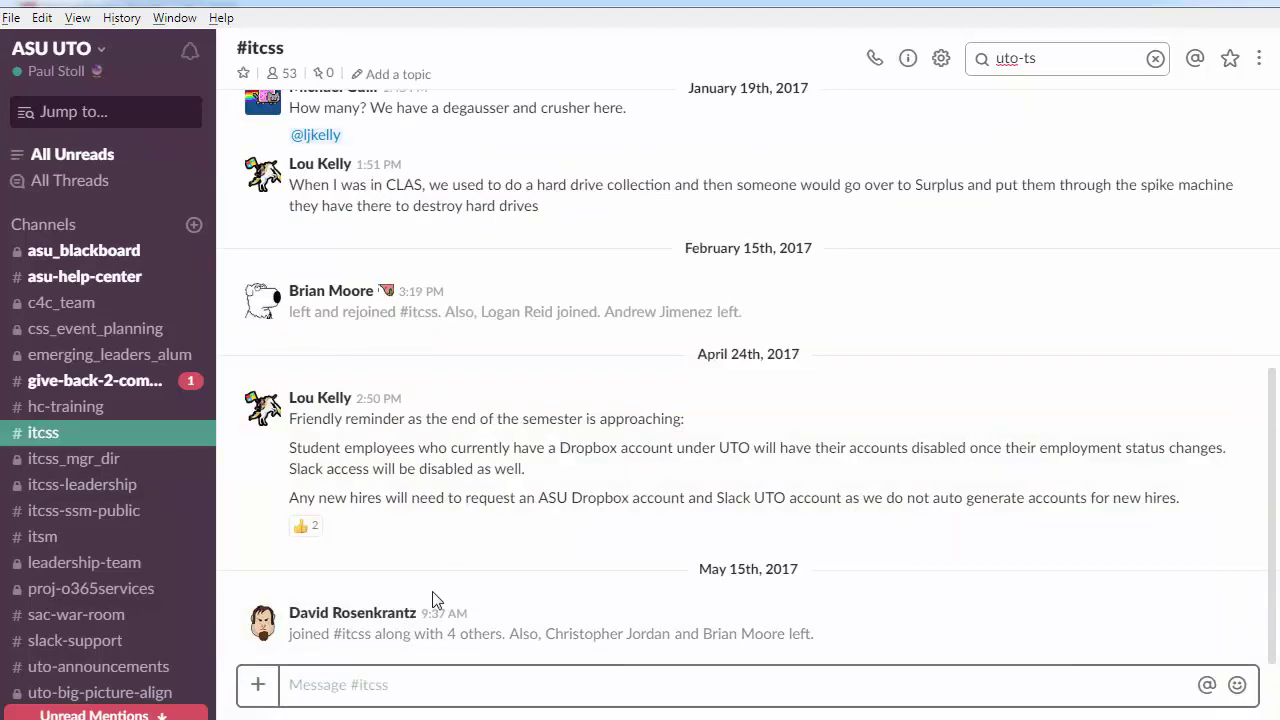
Open the slackbot conversation under Direct Messages and send it the message "reminder"
{"action": "scroll", "coordinate": [206, 400], "scroll_direction": "down", "scroll_amount": 3}
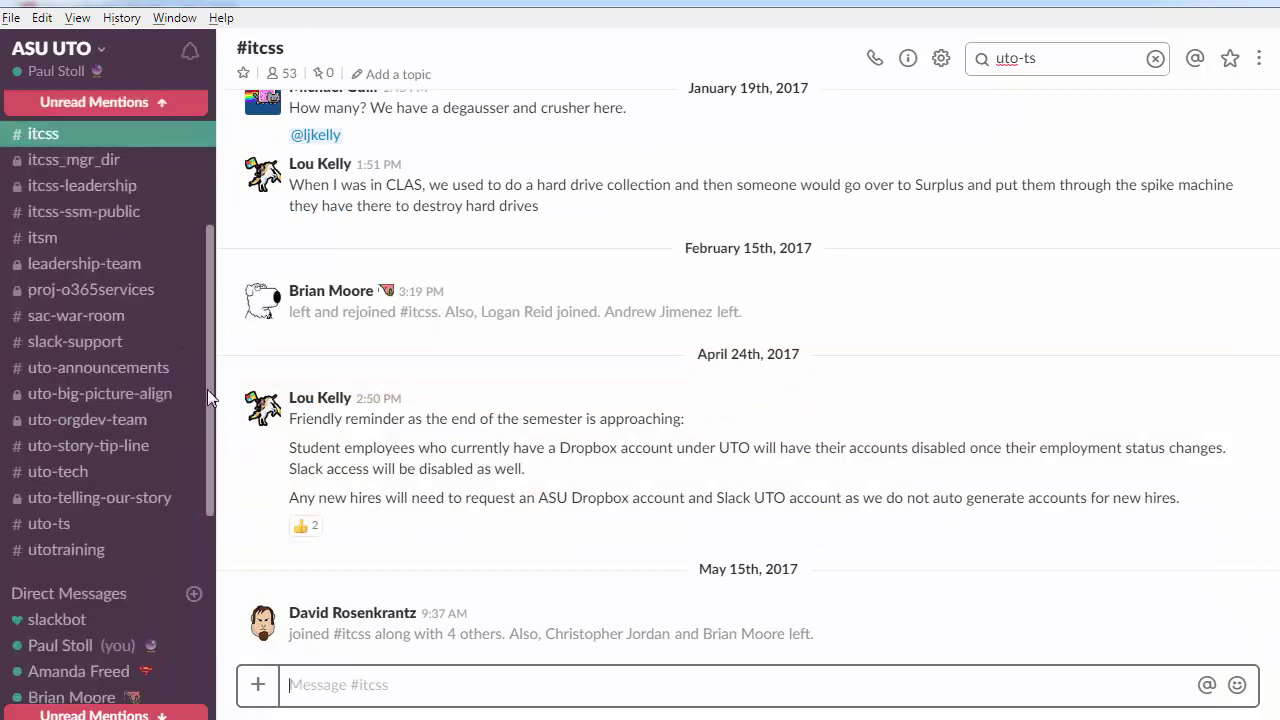
{"action": "left_click_drag", "start_coordinate": [207, 389], "coordinate": [207, 391]}
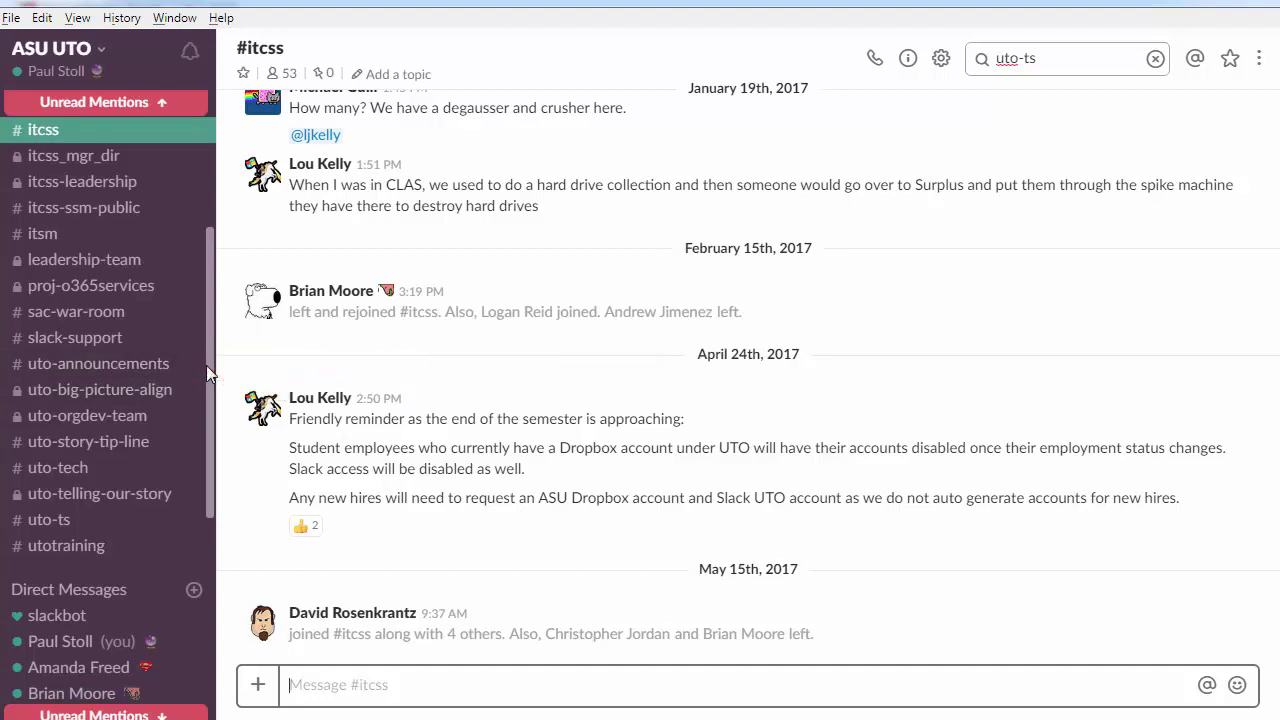
{"action": "left_click_drag", "start_coordinate": [211, 374], "coordinate": [208, 497]}
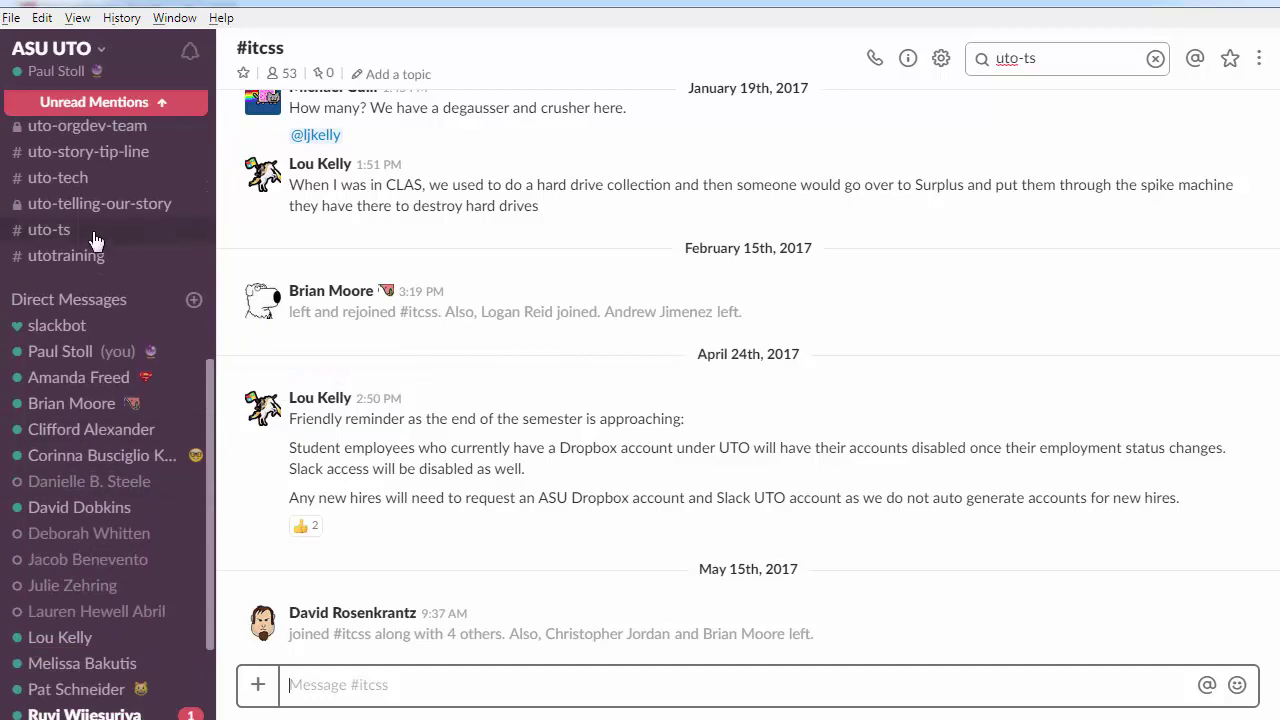
{"action": "left_click", "coordinate": [48, 327]}
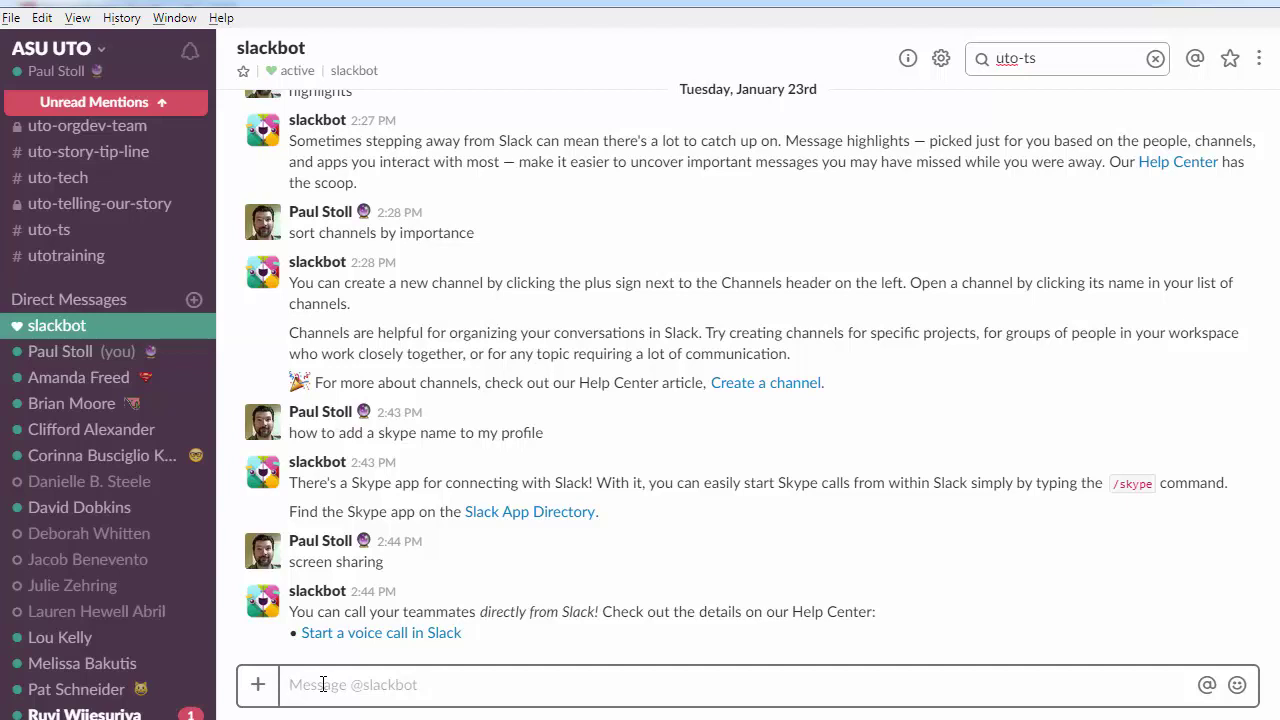
{"action": "type", "text": "reminder"}
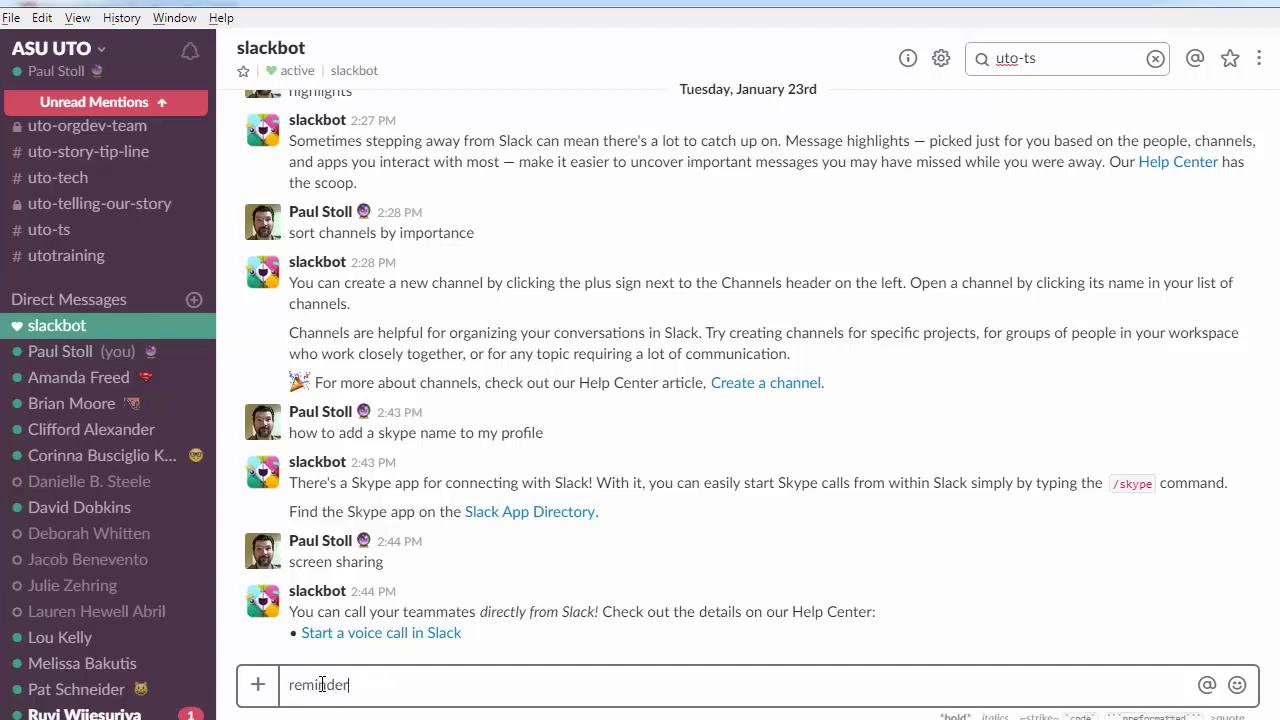
{"action": "key", "text": "Return"}
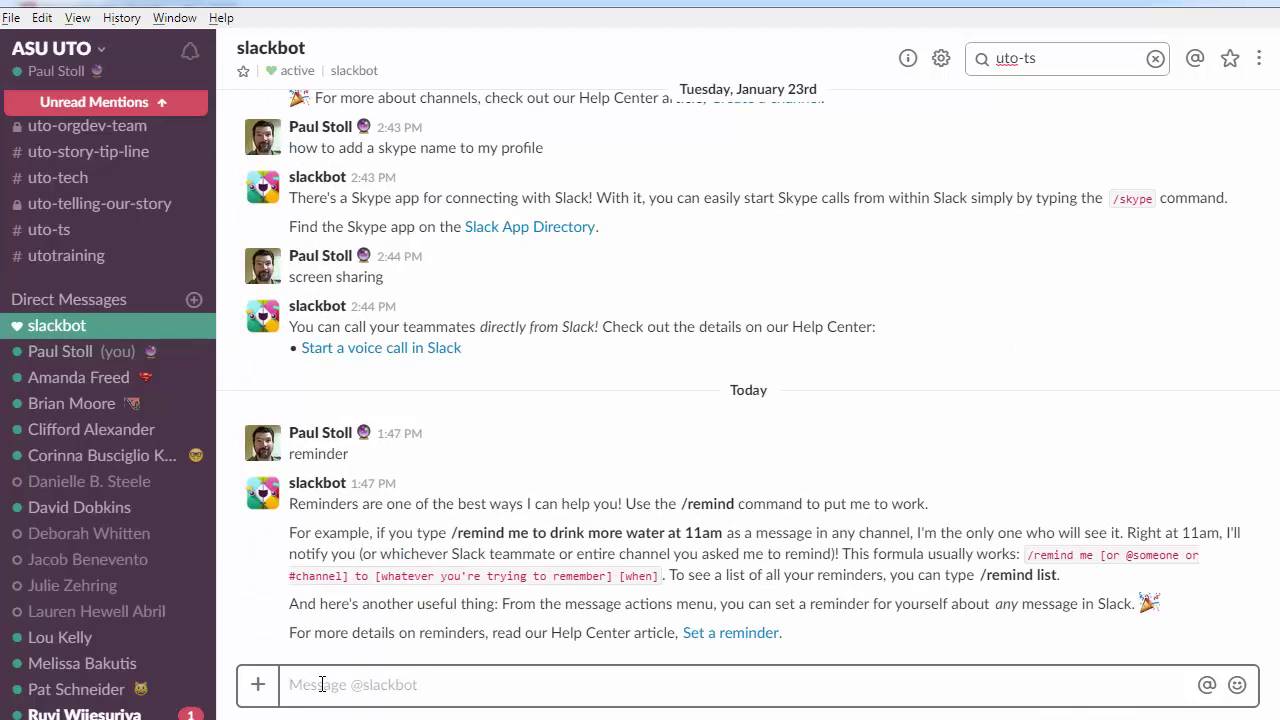